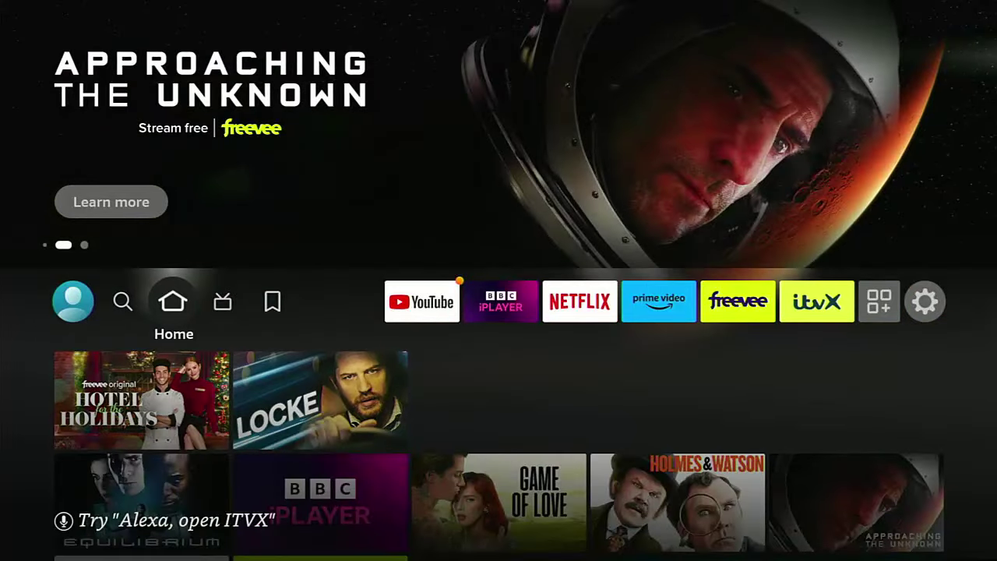
# Open the Display & Audio settings from the home screen
pyautogui.press('Right')
pyautogui.press('Right')
pyautogui.press('Right')
pyautogui.press('Right')
pyautogui.press('Right')
pyautogui.press('Right')
pyautogui.press('Right')
pyautogui.press('Right')
pyautogui.press('Right')
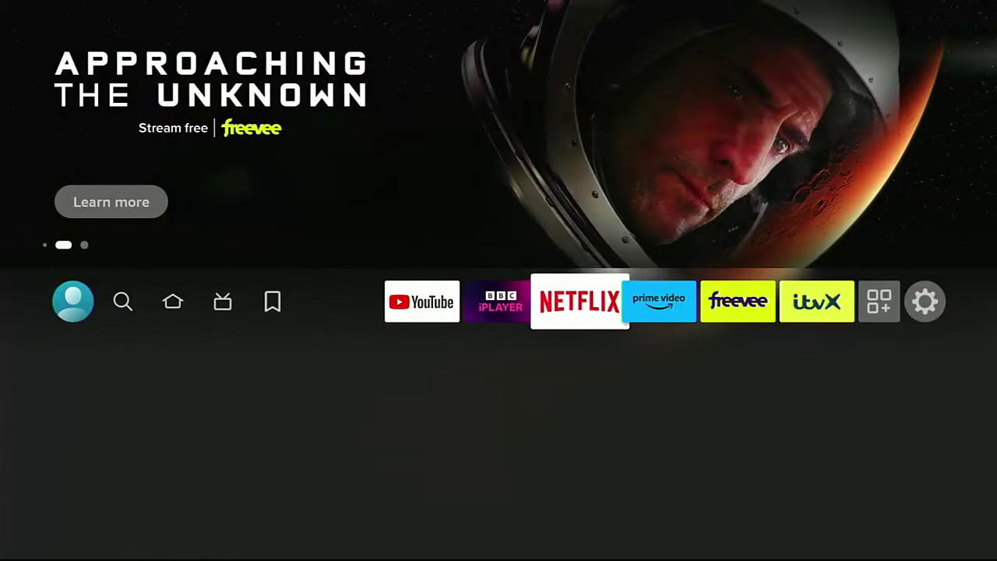
pyautogui.press('Right')
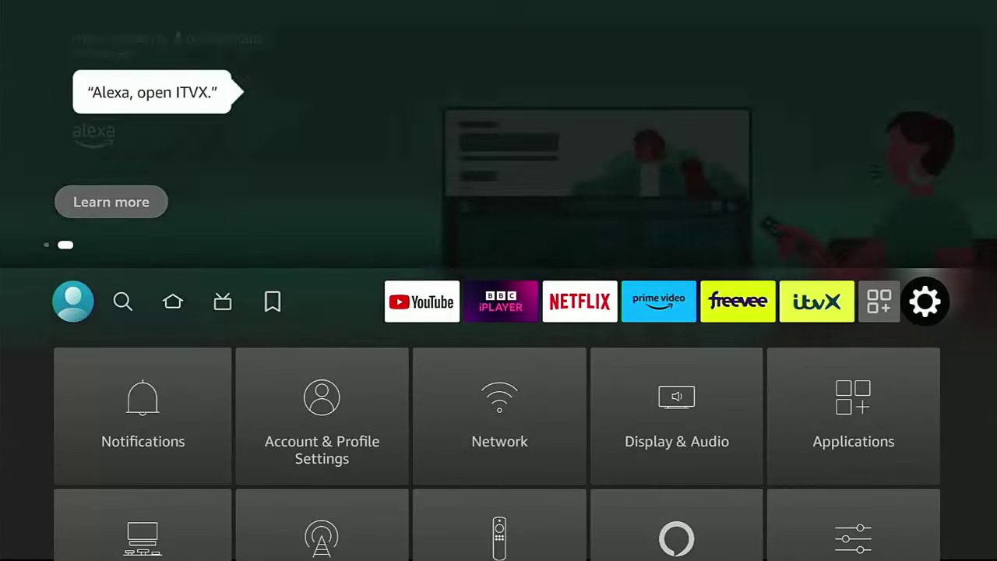
pyautogui.press('Down')
pyautogui.press('Right')
pyautogui.press('Right')
pyautogui.press('Right')
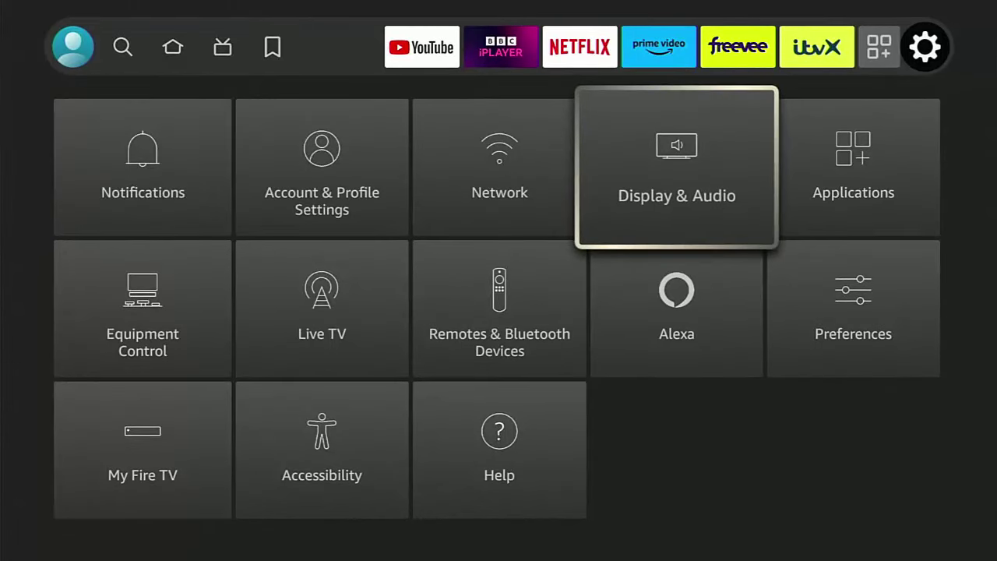
pyautogui.press('Return')
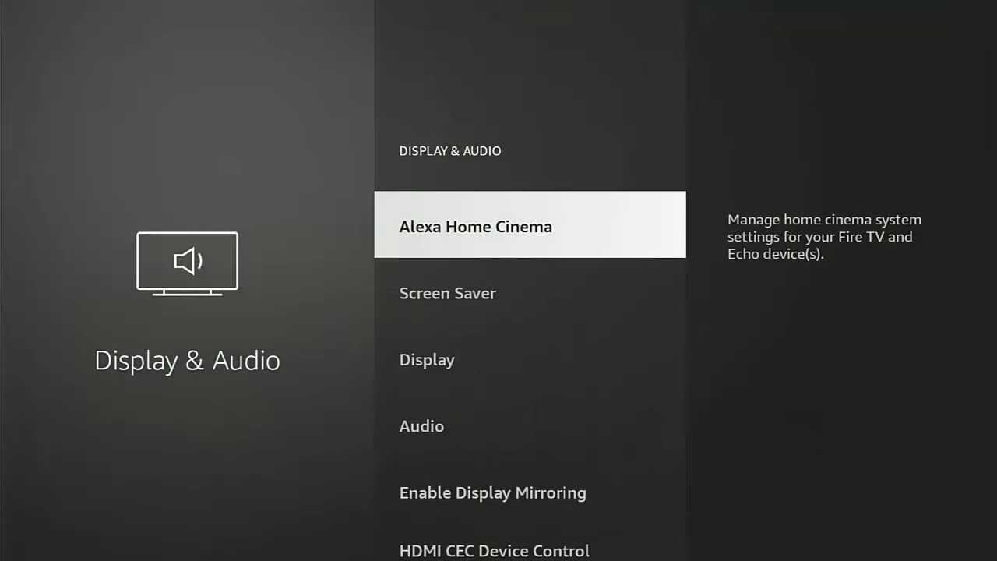
# Open the Advanced Audio options within the Audio settings
pyautogui.press('Down')
pyautogui.press('Down')
pyautogui.press('Down')
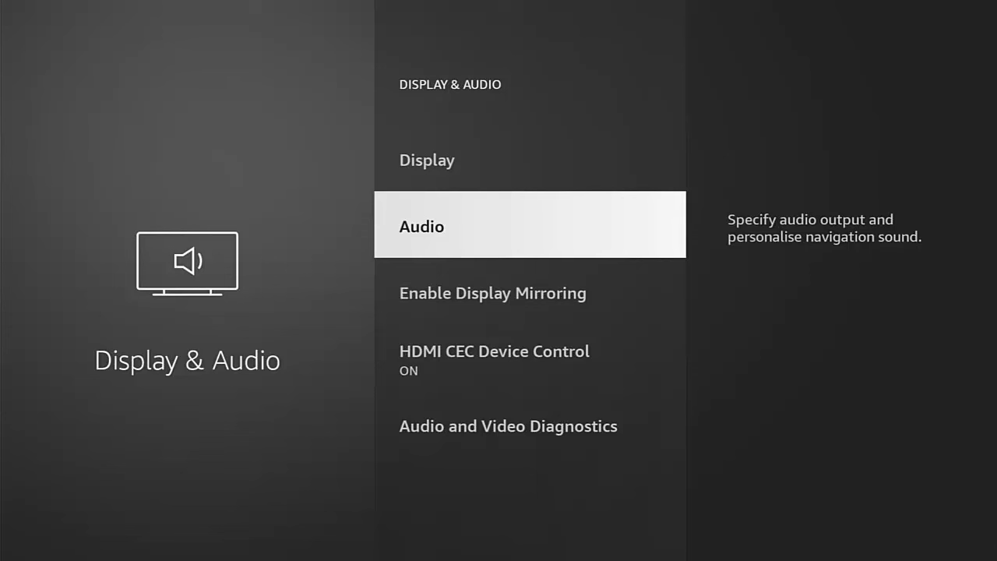
pyautogui.press('Return')
pyautogui.press('Down')
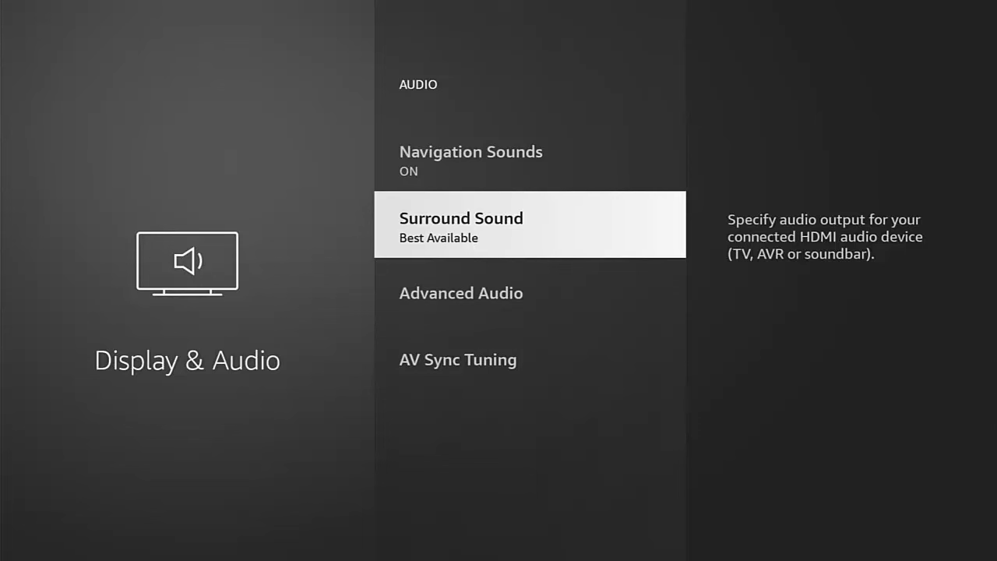
pyautogui.press('Down')
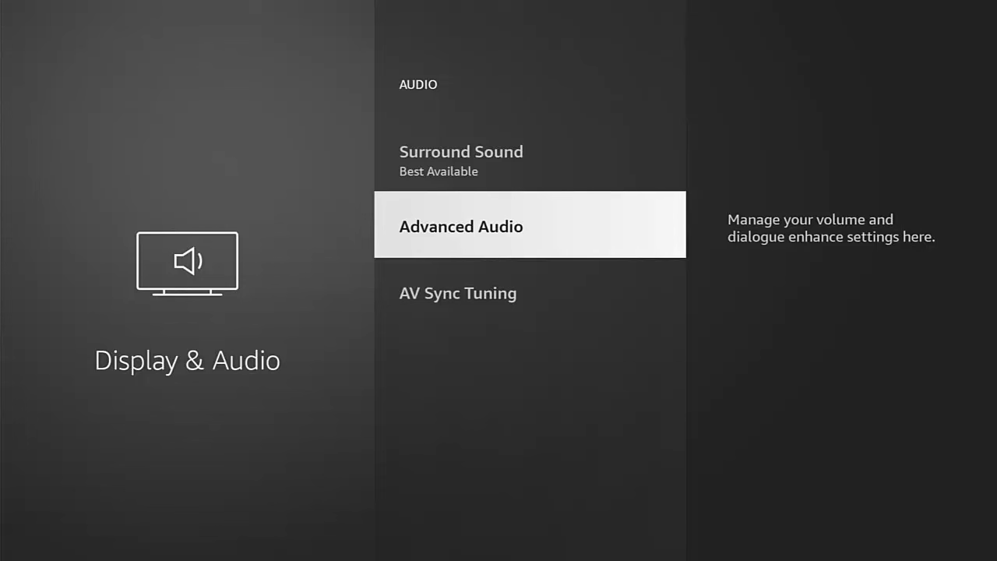
pyautogui.press('Return')
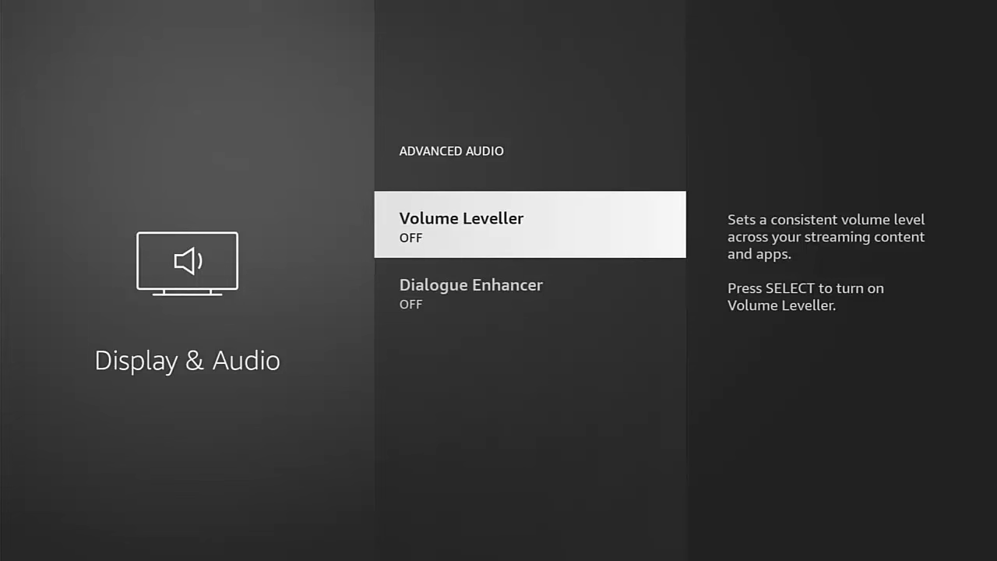
# Toggle the Volume Leveller and leave it set to ON
pyautogui.press('Return')
pyautogui.press('Return')
pyautogui.press('Return')
# Toggle the Dialogue Enhancer to turn it on, and return to the Audio settings
pyautogui.press('Down')
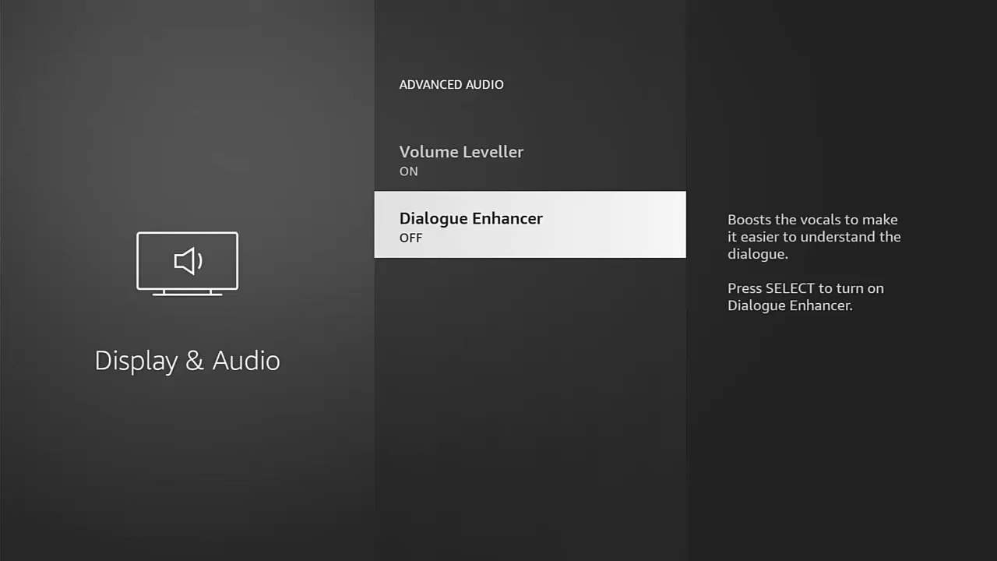
pyautogui.press('Return')
pyautogui.press('Return')
pyautogui.press('Return')
pyautogui.press('Escape')
# Examine the Surround Sound formats and their descriptions, from Best Available and PCM to Dolby Digital, and leave without selecting another
pyautogui.press('Up')
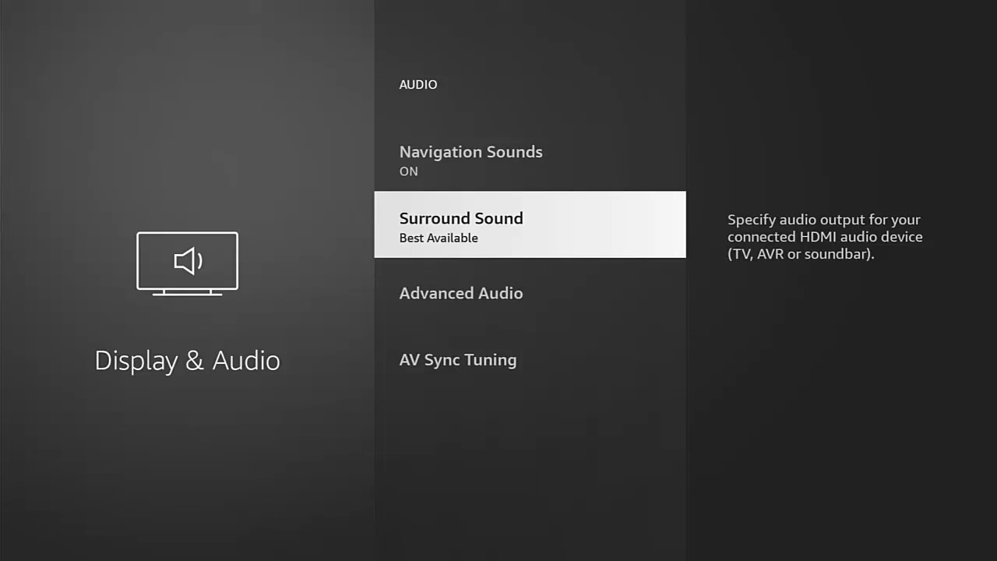
pyautogui.press('Return')
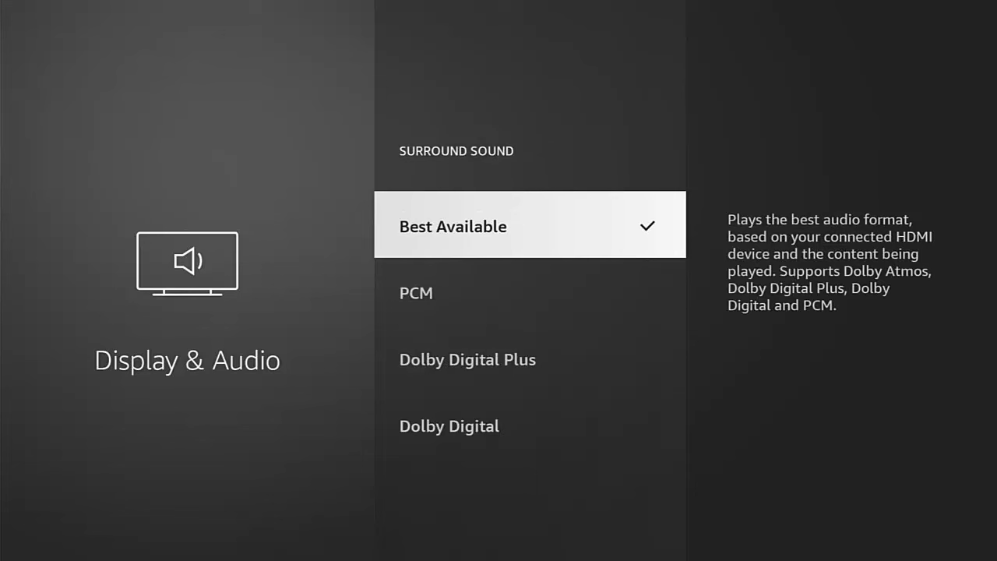
pyautogui.press('Down')
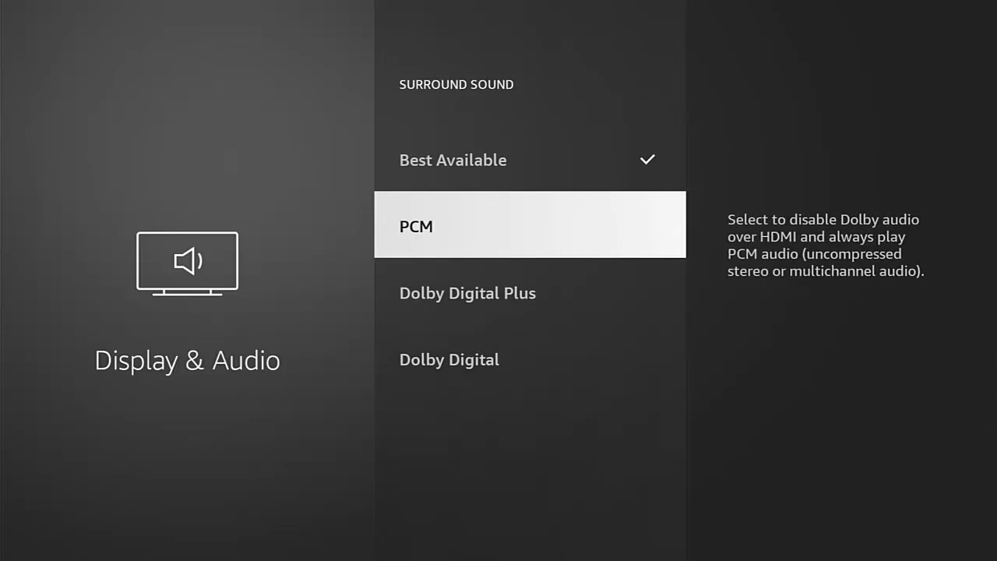
pyautogui.press('Down')
pyautogui.press('Down')
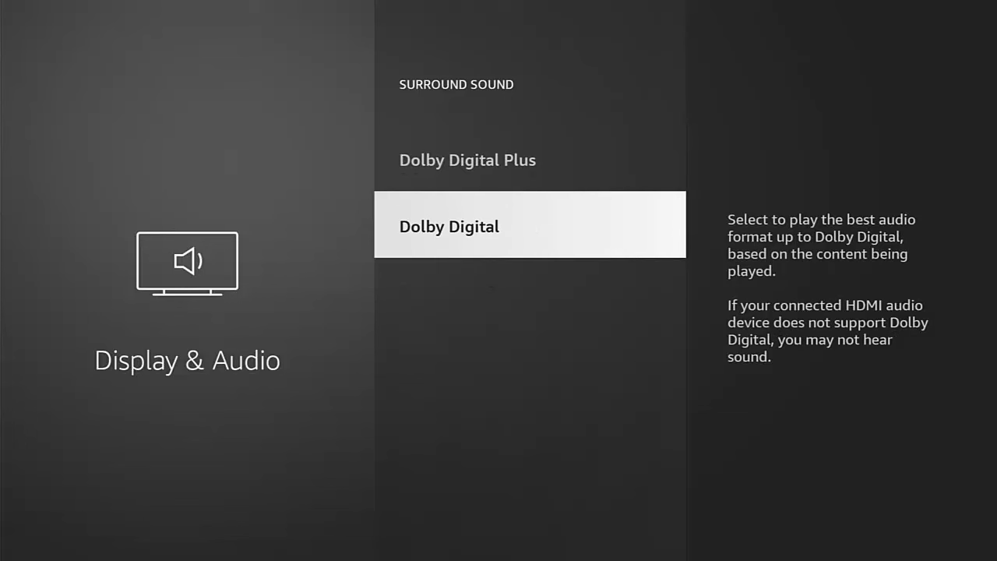
pyautogui.press('Up')
pyautogui.press('Up')
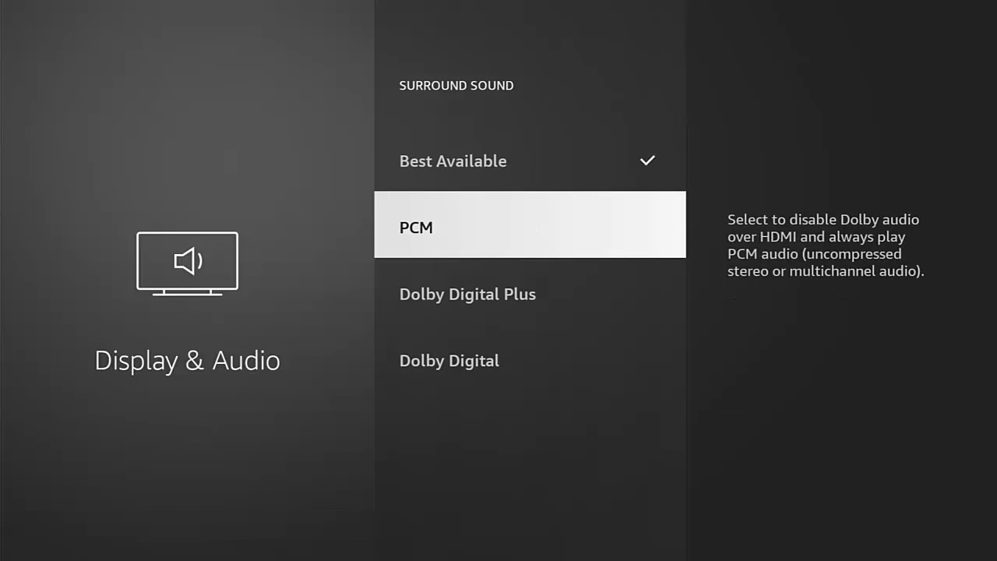
pyautogui.press('Up')
pyautogui.press('Down')
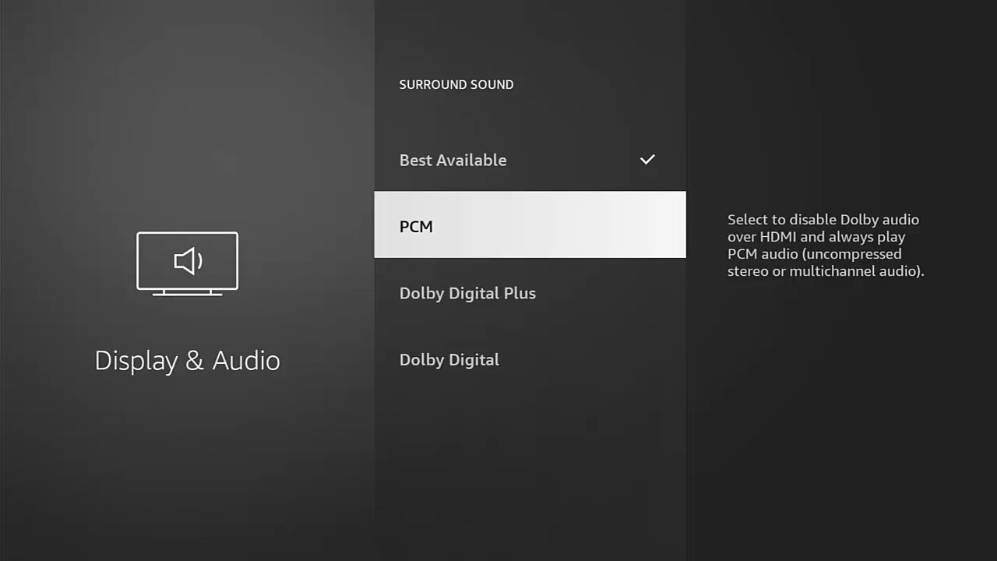
pyautogui.press('Up')
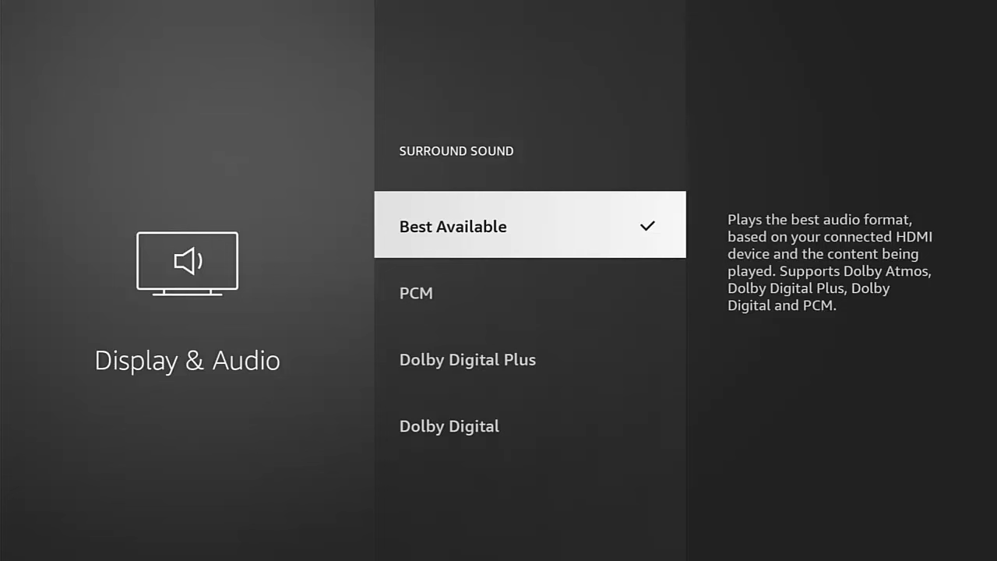
pyautogui.press('Down')
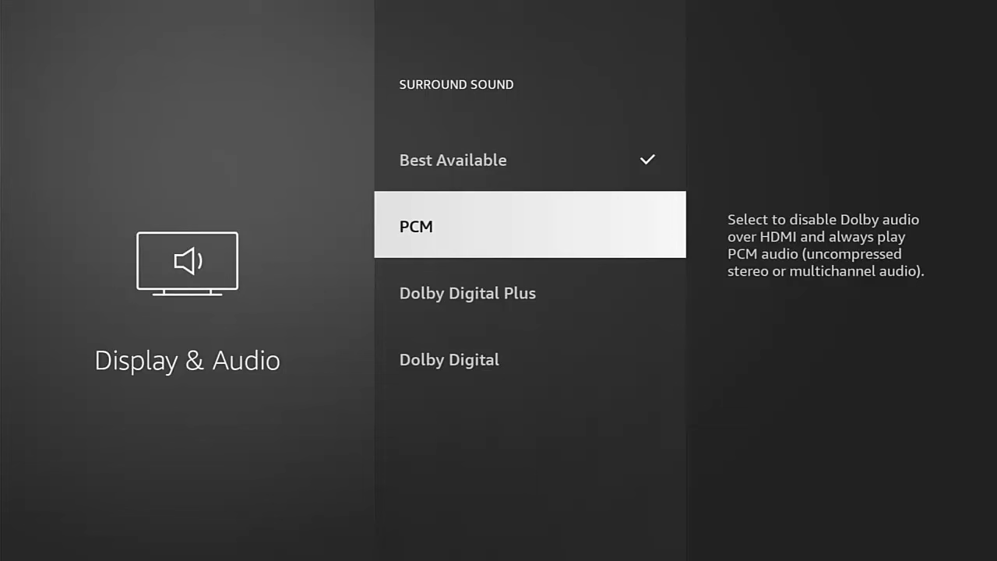
pyautogui.press('Escape')
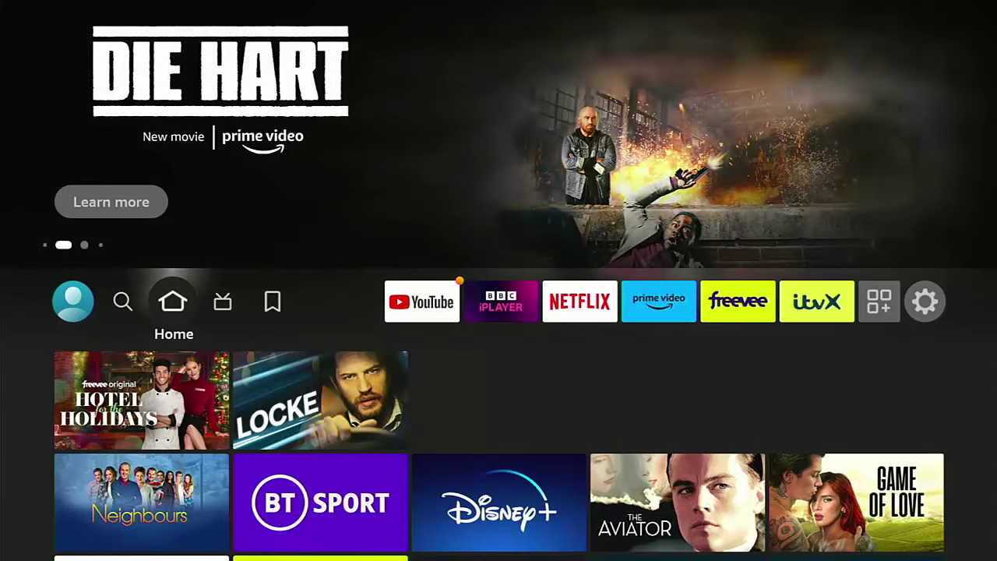
# Go from the home screen to the device settings and reopen Display & Audio
pyautogui.press('Right')
pyautogui.press('Right')
pyautogui.press('Right')
pyautogui.press('Right')
pyautogui.press('Right')
pyautogui.press('Right')
pyautogui.press('Right')
pyautogui.press('Right')
pyautogui.press('Right')
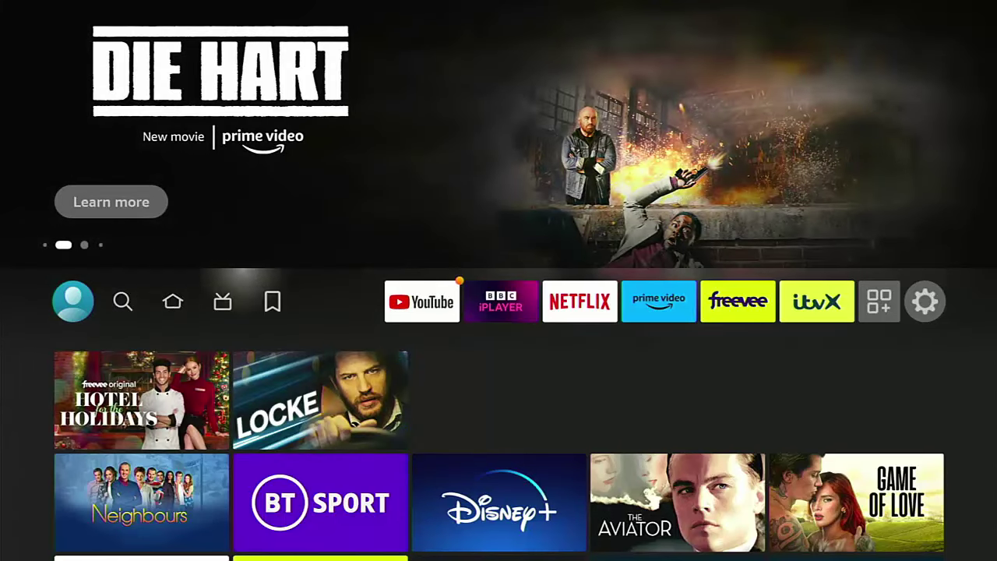
pyautogui.press('Right')
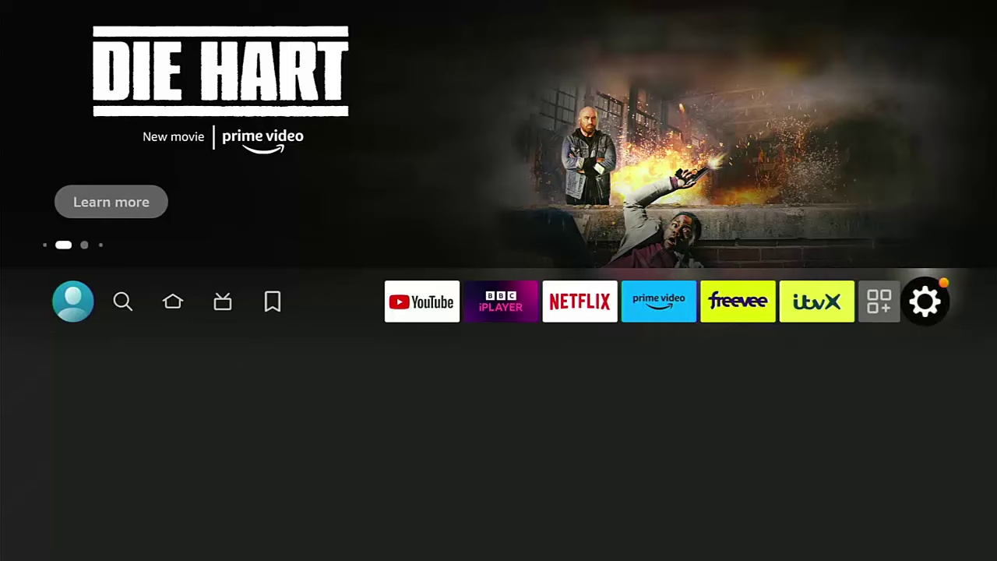
pyautogui.press('Down')
pyautogui.press('Right')
pyautogui.press('Right')
pyautogui.press('Right')
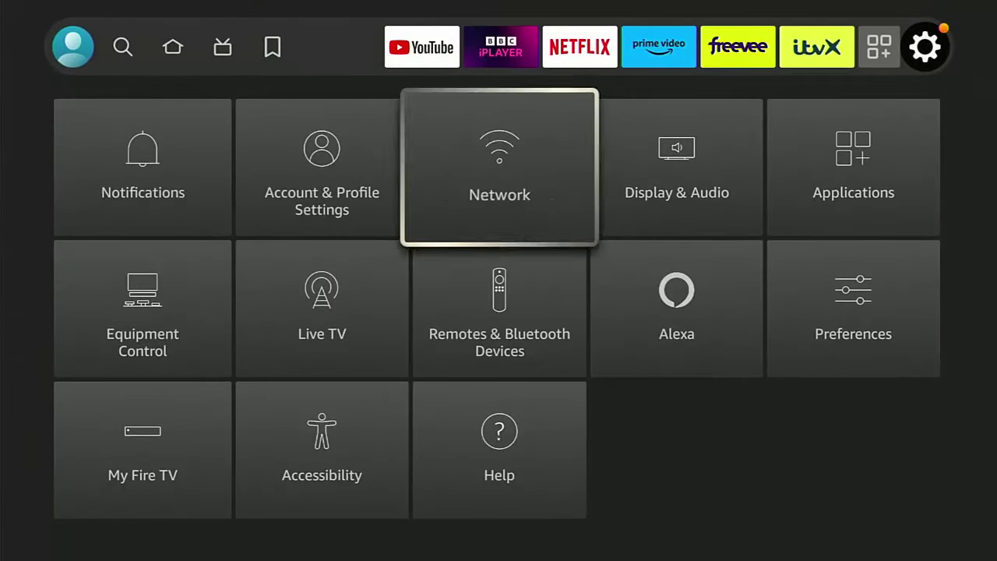
pyautogui.press('Return')
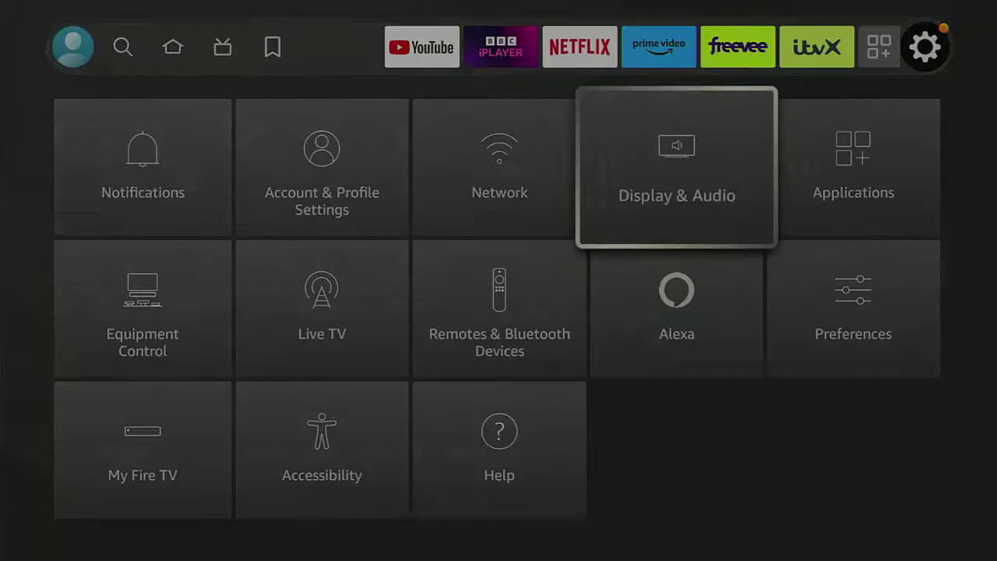
# Open AV Sync Tuning within the Audio settings
pyautogui.press('Down')
pyautogui.press('Down')
pyautogui.press('Down')
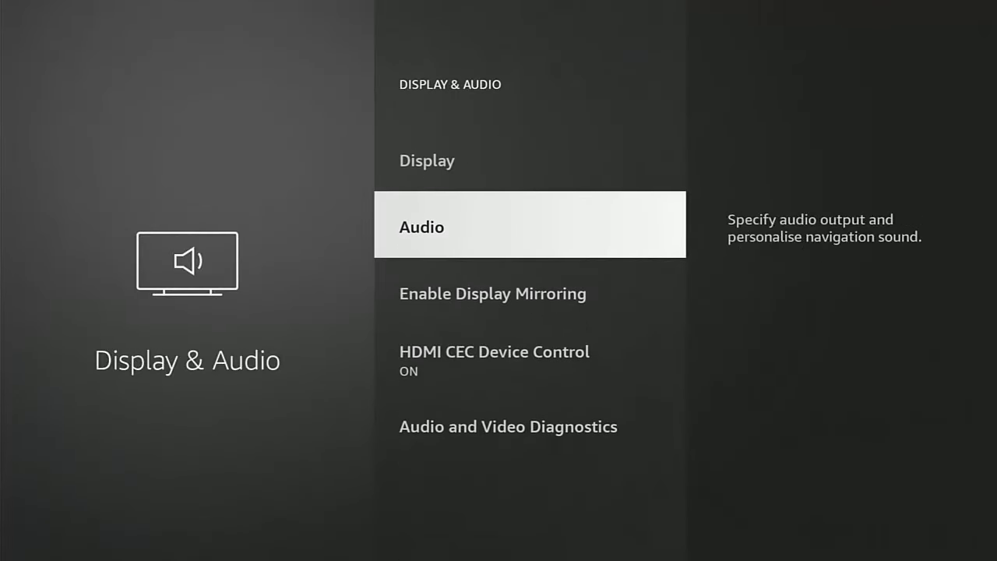
pyautogui.press('Return')
pyautogui.press('Down')
pyautogui.press('Down')
pyautogui.press('Down')
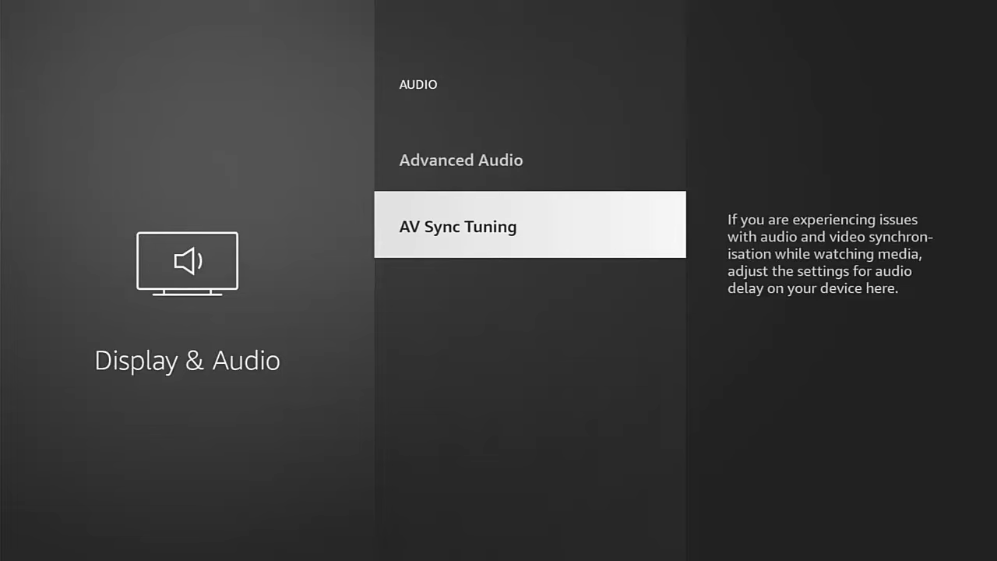
pyautogui.press('Return')
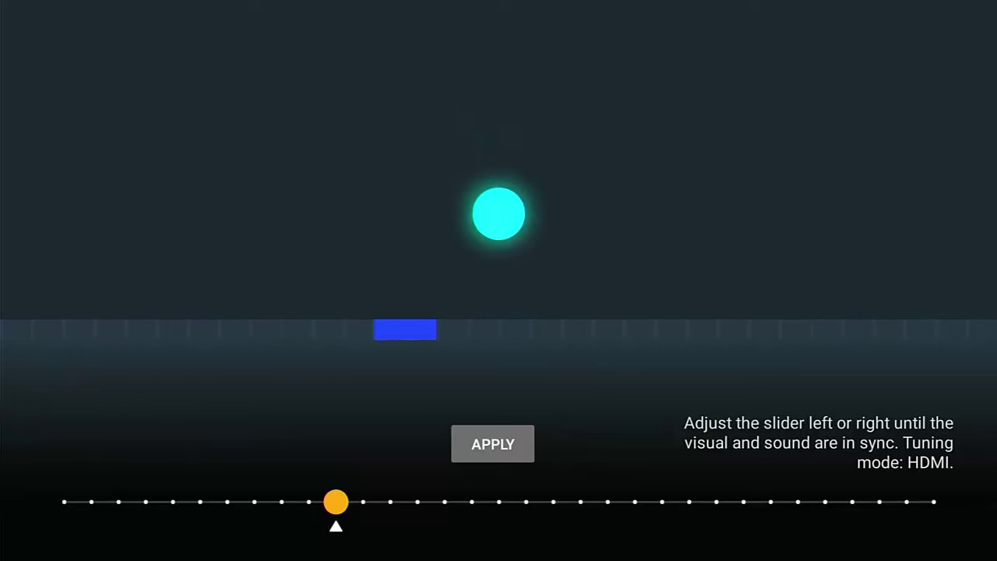
# Try moving the HDMI audio sync slider to its maximum
pyautogui.press('Right')
pyautogui.press('Right')
pyautogui.press('Right')
pyautogui.press('Right')
pyautogui.press('Right')
pyautogui.press('Right')
pyautogui.press('Right')
pyautogui.press('Right')
pyautogui.press('Right')
pyautogui.press('Right')
pyautogui.press('Right')
pyautogui.press('Right')
pyautogui.press('Right')
pyautogui.press('Right')
pyautogui.press('Right')
pyautogui.press('Right')
pyautogui.press('Right')
pyautogui.press('Right')
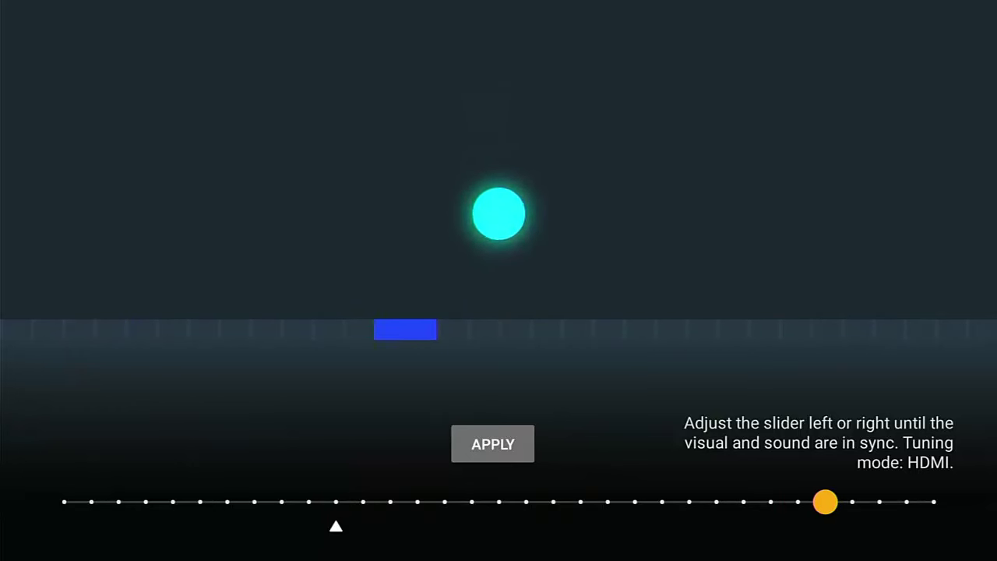
pyautogui.press('Right')
pyautogui.press('Right')
pyautogui.press('Right')
pyautogui.press('Right')
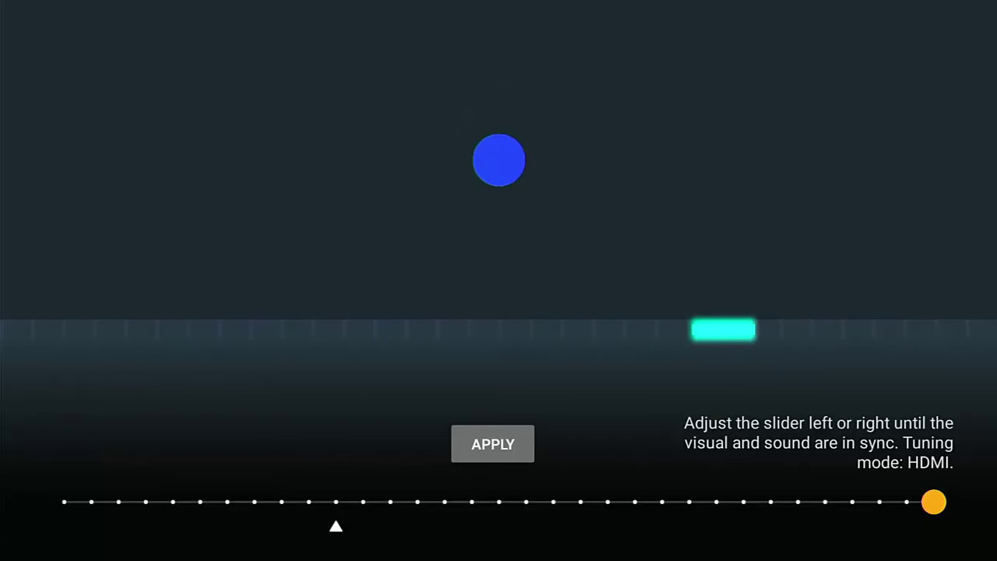
# Bring the audio sync slider back to five notches above the reference marker and leave the tuning without applying it
pyautogui.press('Left')
pyautogui.press('Left')
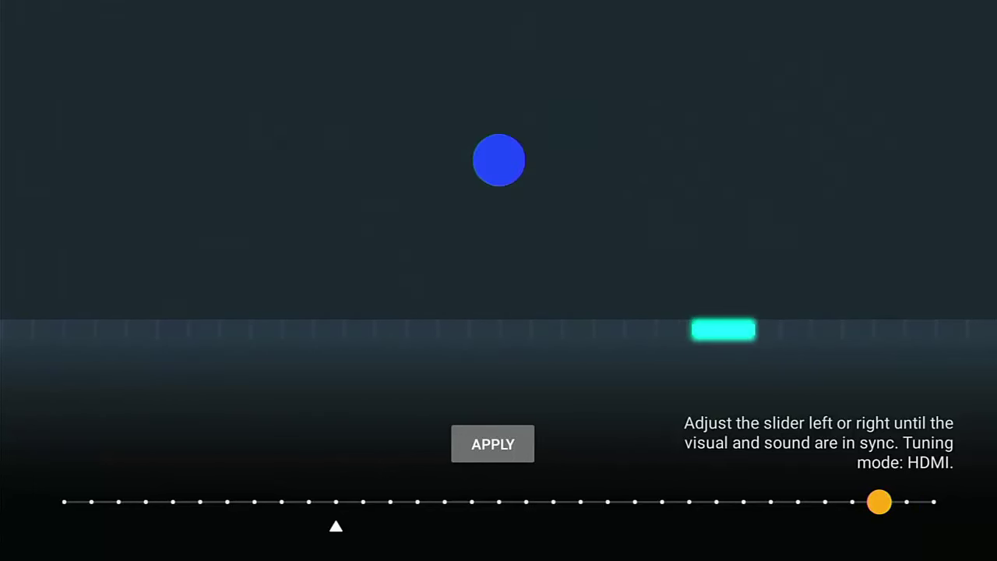
pyautogui.press('Left')
pyautogui.press('Left')
pyautogui.press('Left')
pyautogui.press('Left')
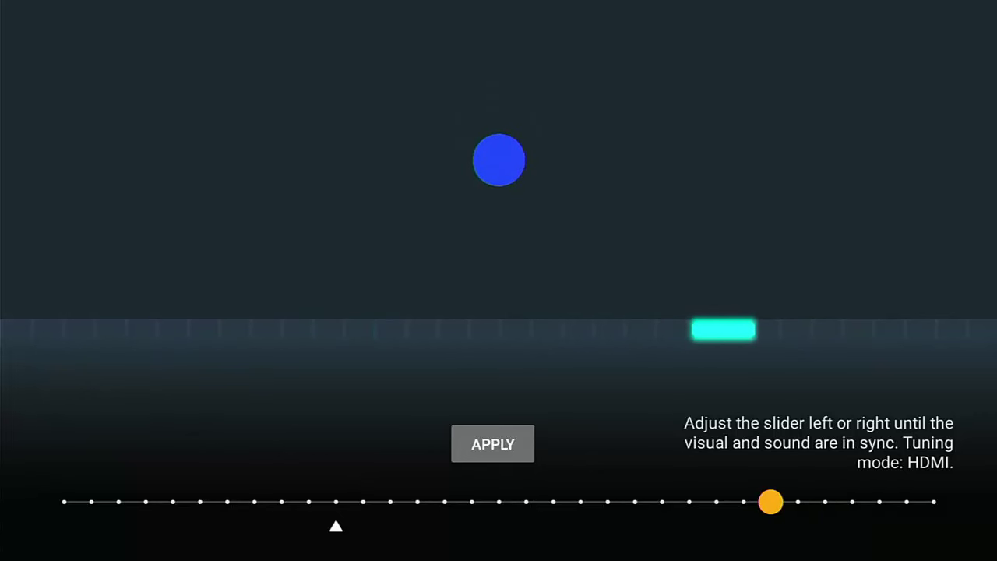
pyautogui.press('Left')
pyautogui.press('Left')
pyautogui.press('Left')
pyautogui.press('Left')
pyautogui.press('Left')
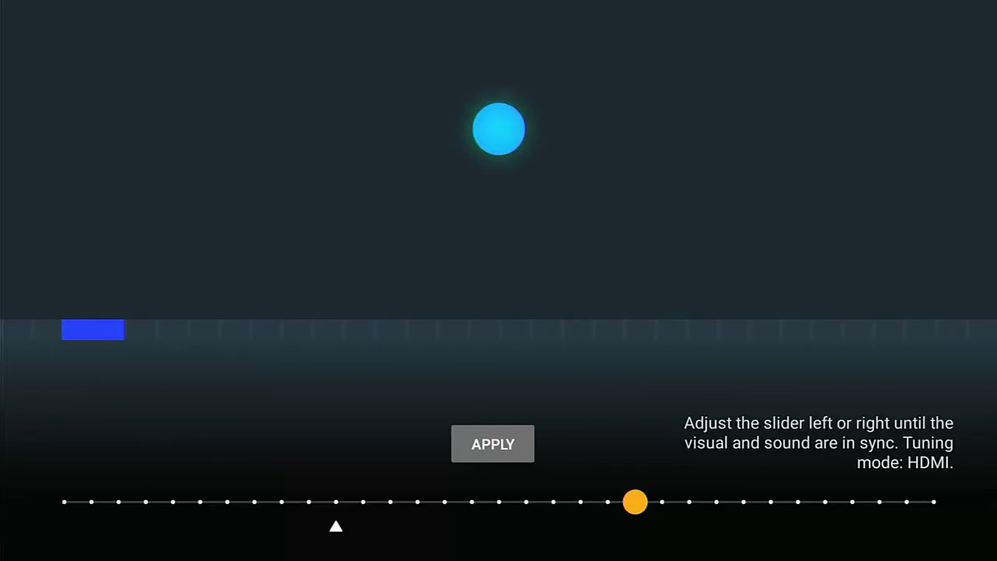
pyautogui.press('Left')
pyautogui.press('Left')
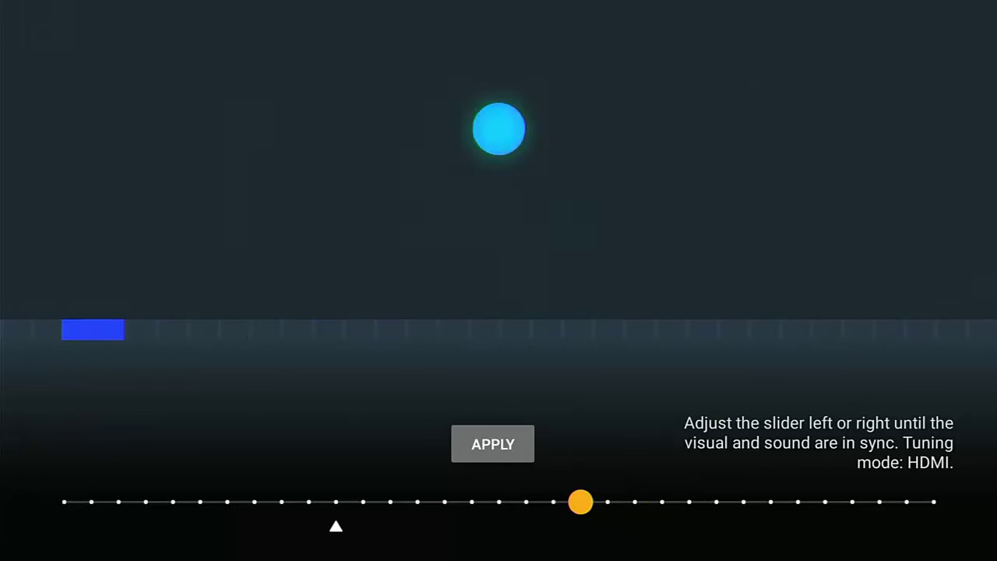
pyautogui.press('Left')
pyautogui.press('Left')
pyautogui.press('Left')
pyautogui.press('Left')
pyautogui.press('Left')
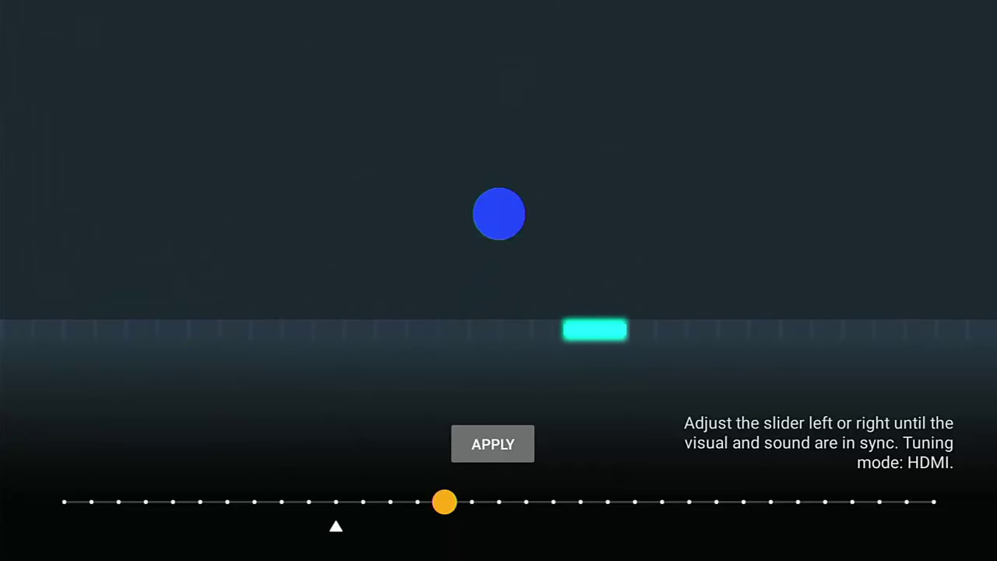
pyautogui.press('Right')
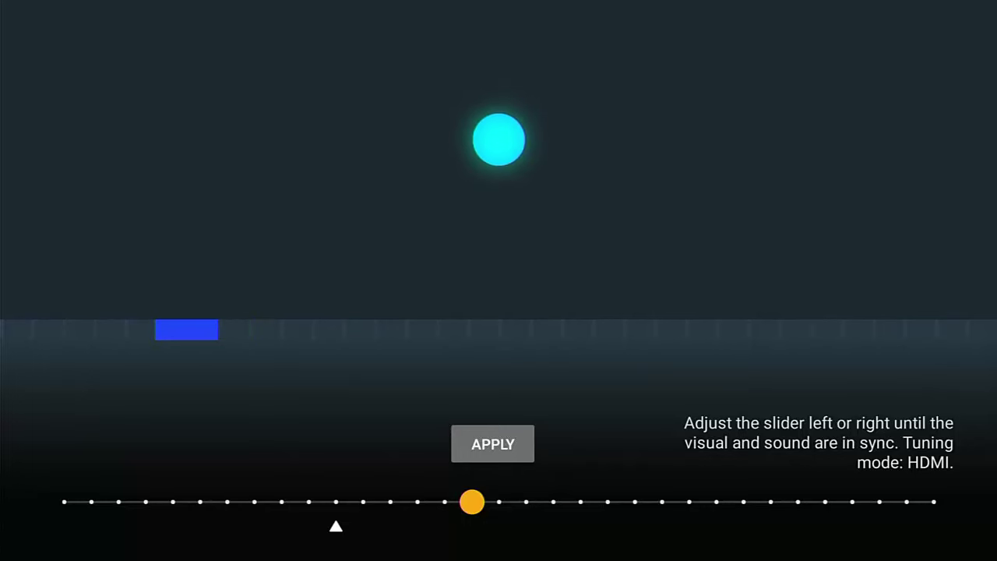
pyautogui.press('Escape')
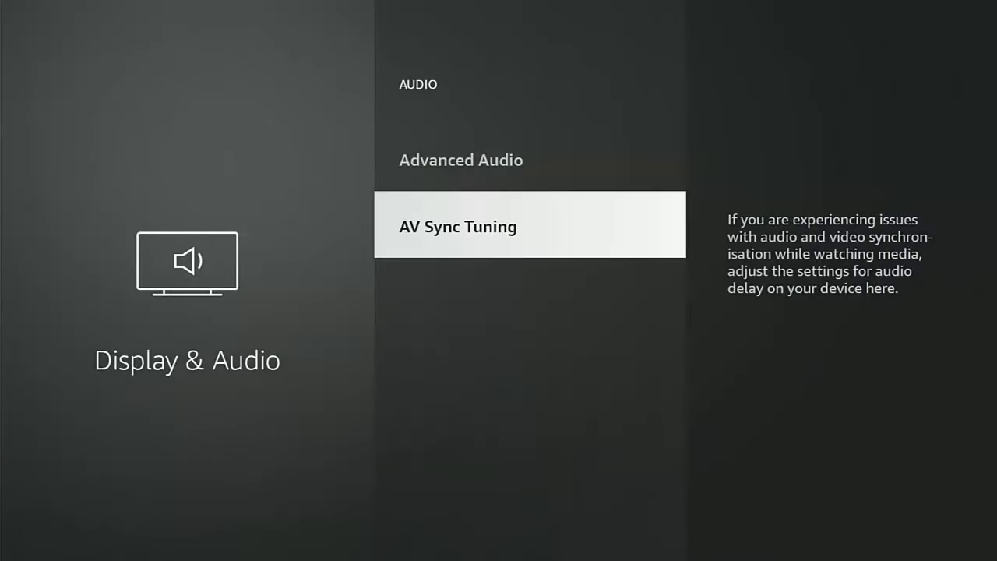
# Check the Navigation Sounds setting and its description in the Audio settings
pyautogui.press('Up')
pyautogui.press('Up')
pyautogui.press('Up')
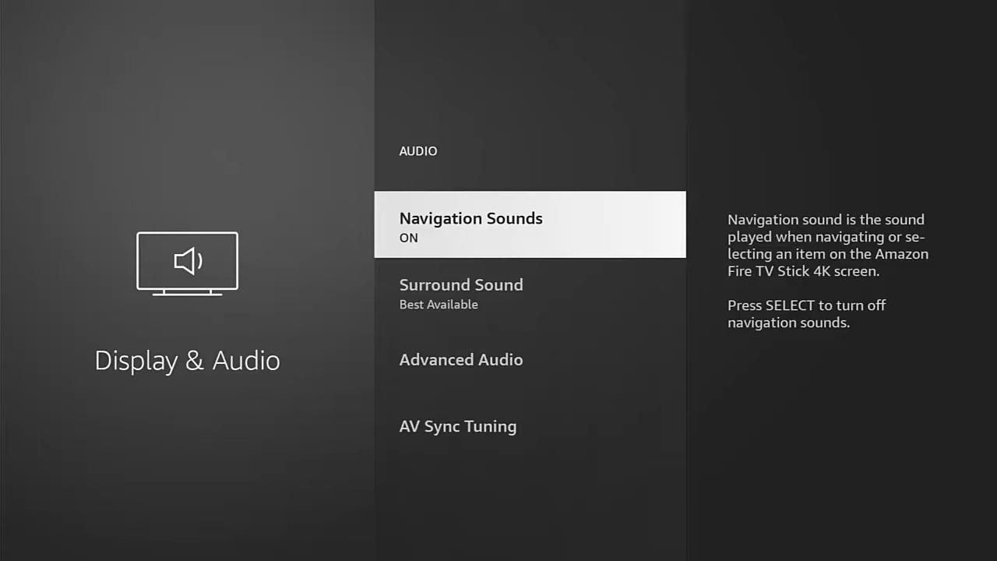
# Open the device search and enter "Vlc" as the search term
pyautogui.press('Home')
pyautogui.press('Left')
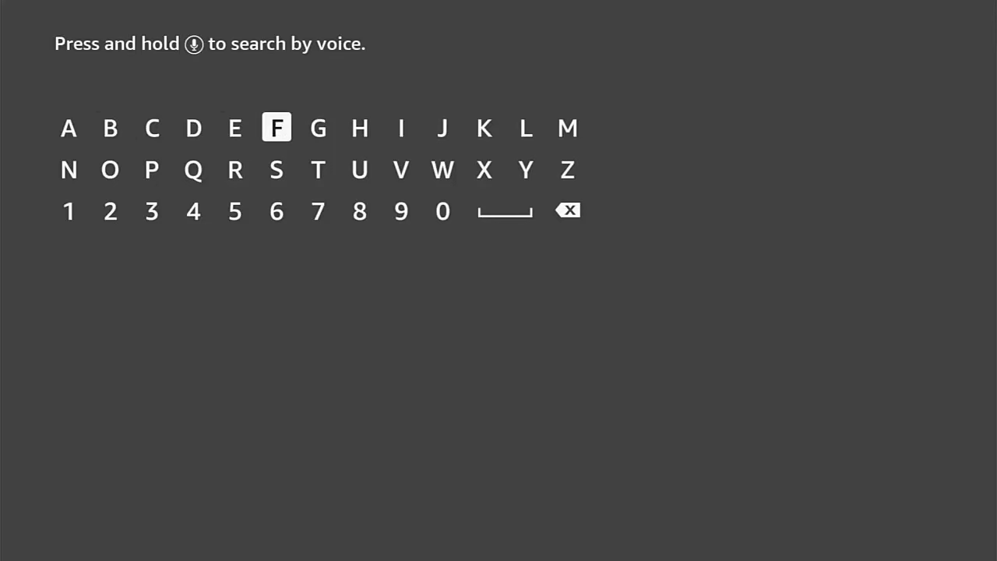
pyautogui.press('Return')
pyautogui.press('Left')
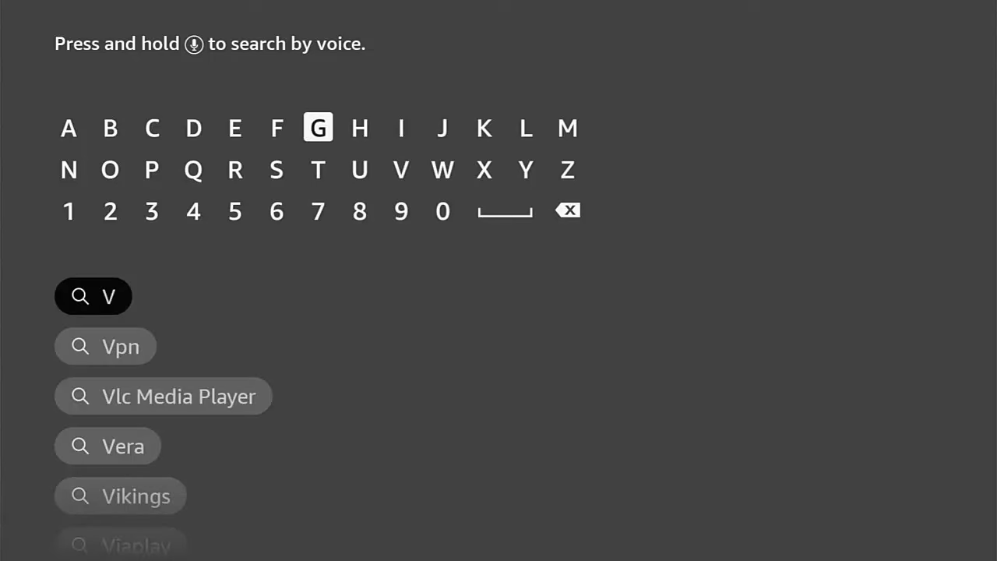
pyautogui.press('Right')
pyautogui.press('Right')
pyautogui.press('Right')
pyautogui.press('Return')
pyautogui.press('Left')
pyautogui.press('Left')
pyautogui.press('Left')
pyautogui.press('Left')
pyautogui.press('Left')
pyautogui.press('Left')
pyautogui.press('Left')
pyautogui.press('Left')
pyautogui.press('Left')
pyautogui.press('Left')
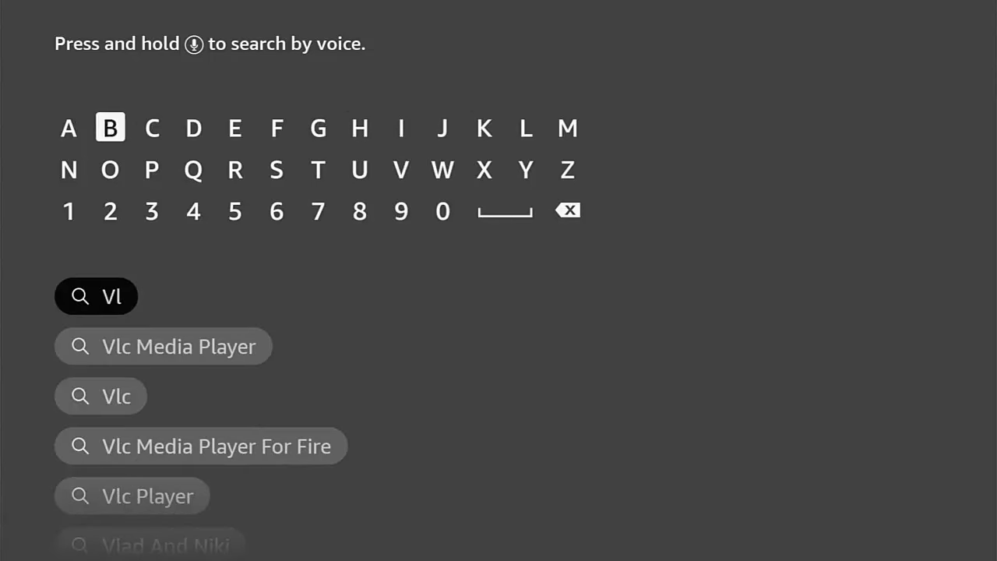
pyautogui.press('Return')
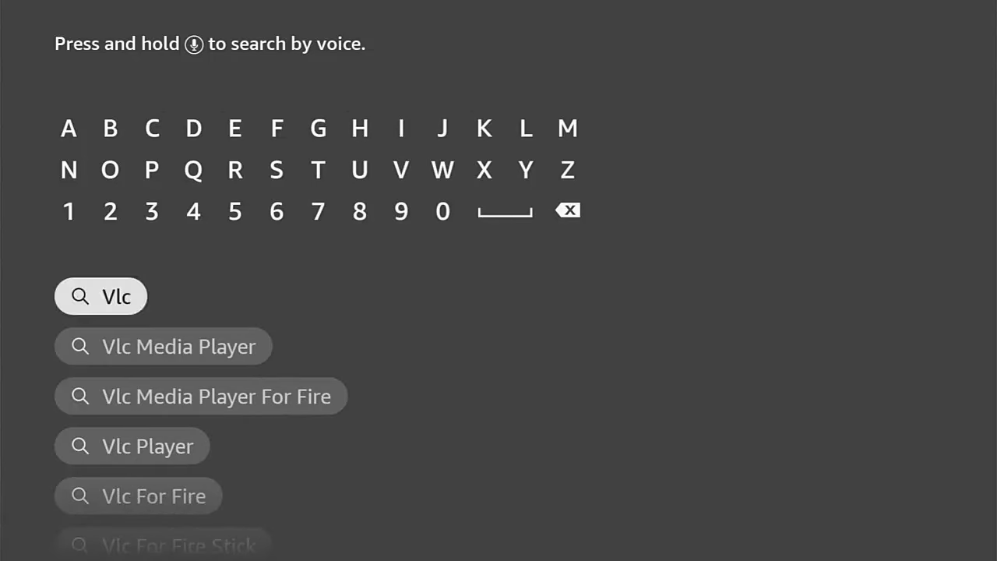